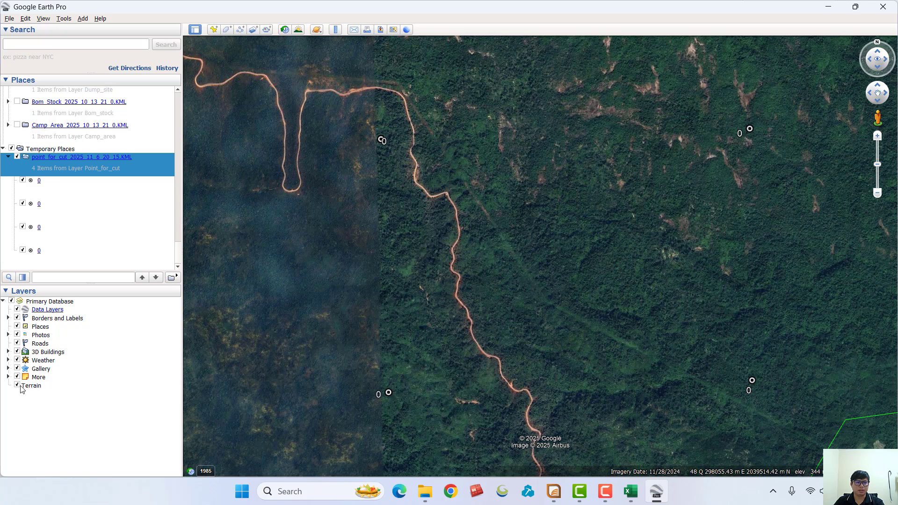
Turn off the Terrain, More, Gallery, Weather, 3D Buildings, Photos, Roads, Places, and Borders and Labels layers, leaving Data Layers on
{"action": "left_click", "coordinate": [18, 386]}
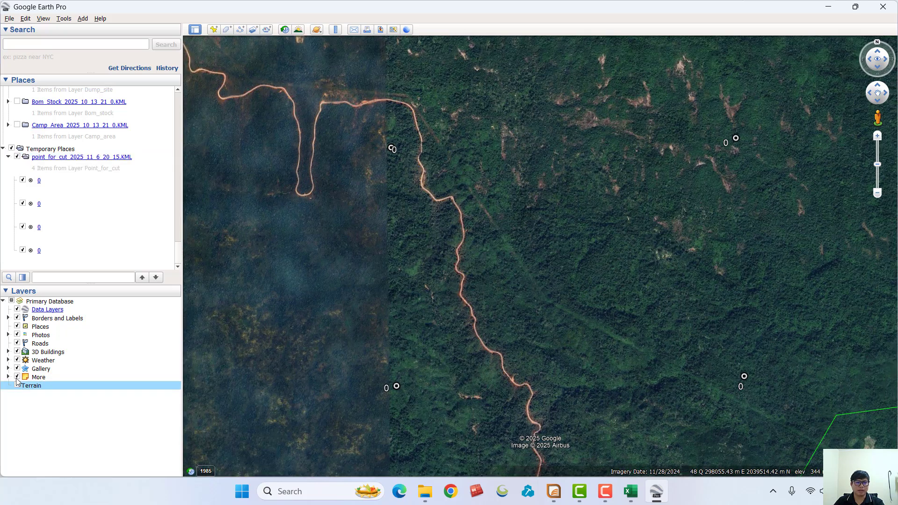
{"action": "left_click", "coordinate": [17, 377]}
{"action": "left_click", "coordinate": [17, 368]}
{"action": "left_click", "coordinate": [17, 360]}
{"action": "left_click", "coordinate": [16, 351]}
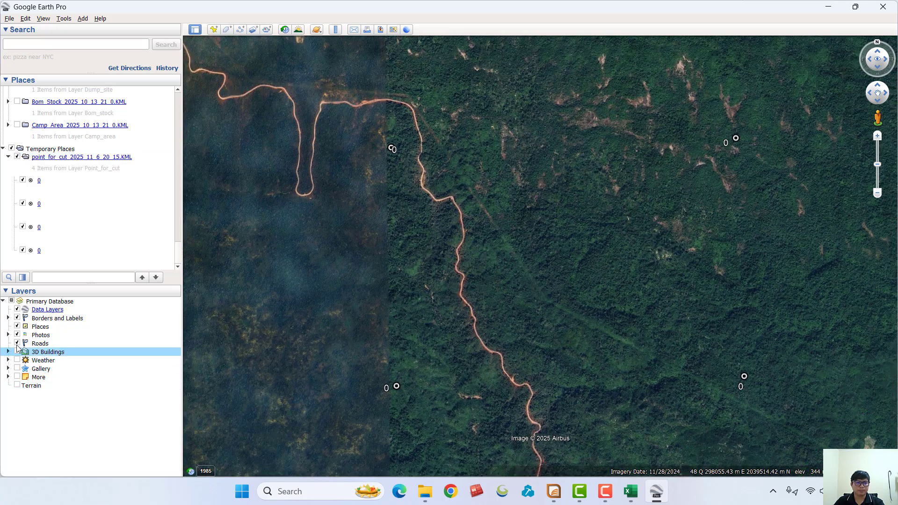
{"action": "left_click", "coordinate": [17, 344]}
{"action": "left_click", "coordinate": [17, 335]}
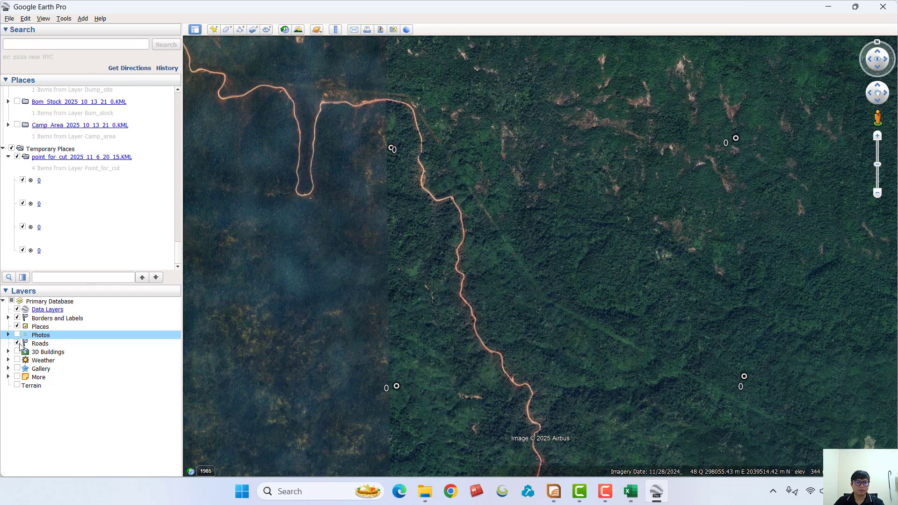
{"action": "left_click", "coordinate": [17, 343]}
{"action": "left_click", "coordinate": [18, 326]}
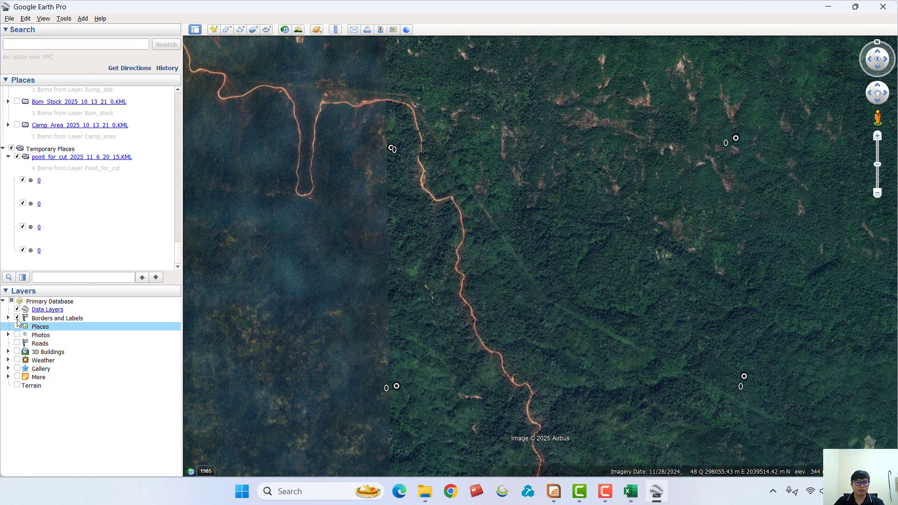
{"action": "left_click", "coordinate": [17, 318]}
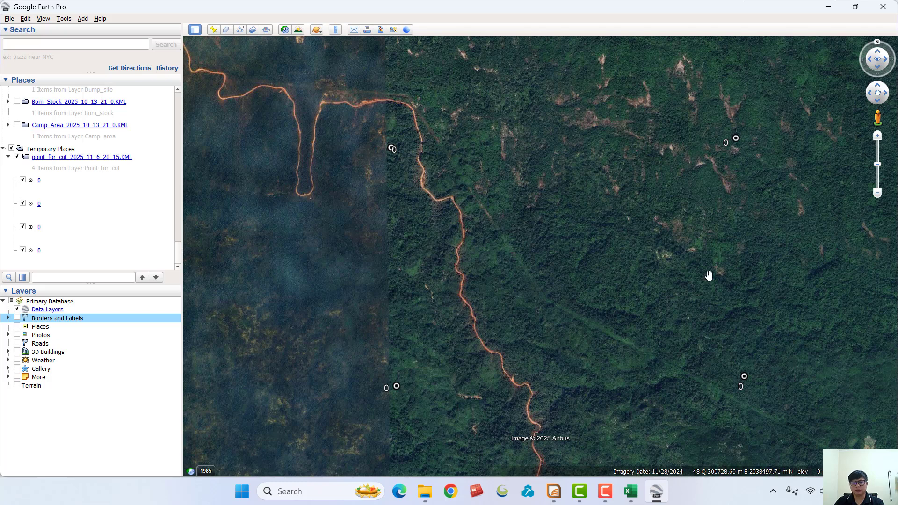
Reset the tilt and compass of the view over the four cut points
{"action": "scroll", "coordinate": [787, 373], "scroll_direction": "up", "scroll_amount": 1}
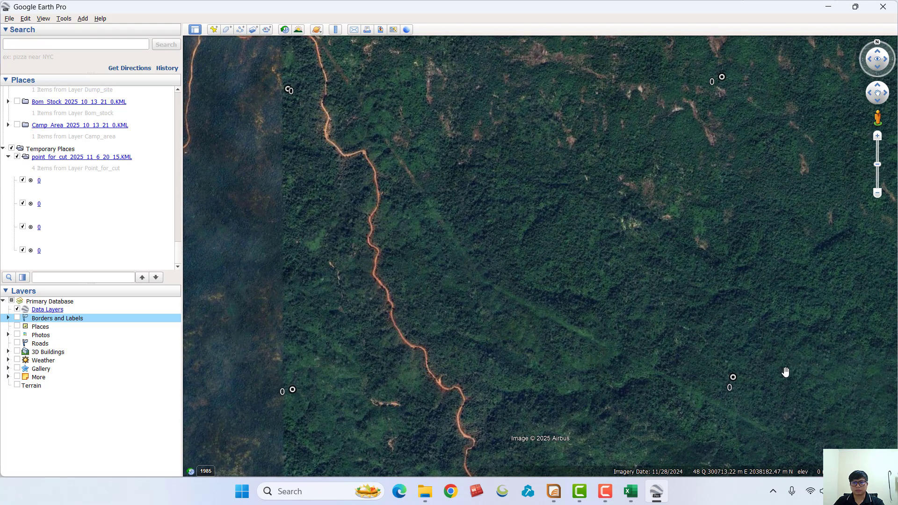
{"action": "left_click_drag", "start_coordinate": [512, 228], "coordinate": [507, 227]}
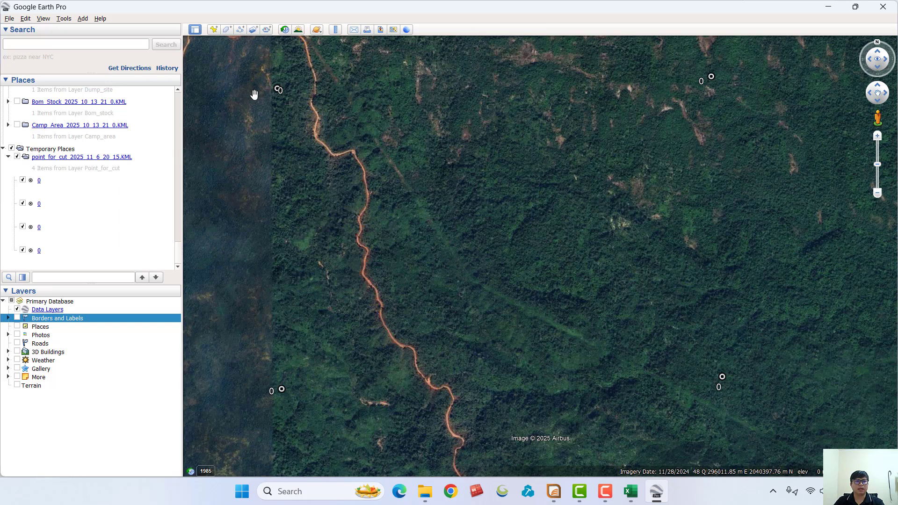
{"action": "left_click", "coordinate": [43, 19]}
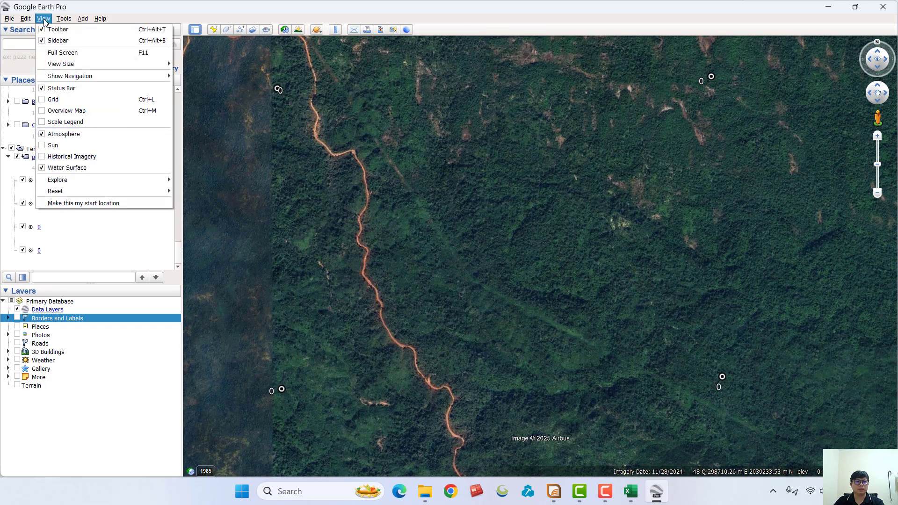
{"action": "mouse_move", "coordinate": [88, 191]}
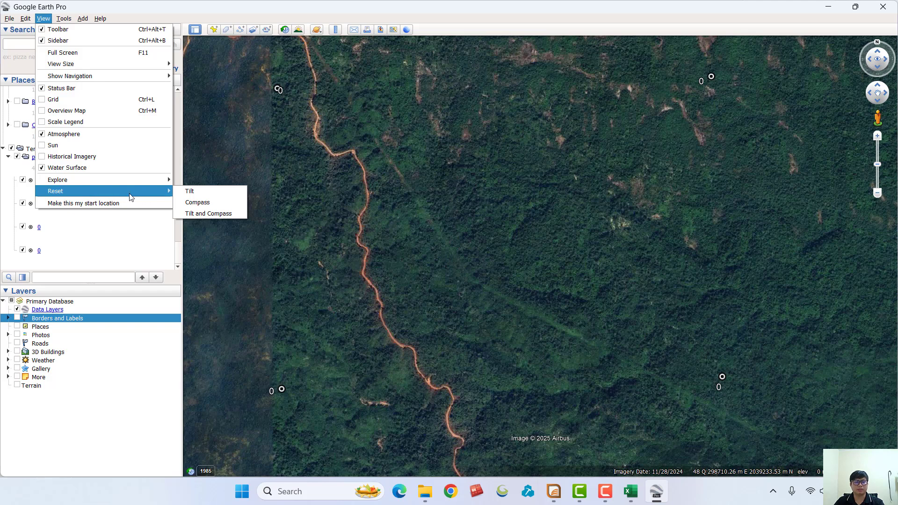
{"action": "left_click", "coordinate": [229, 213]}
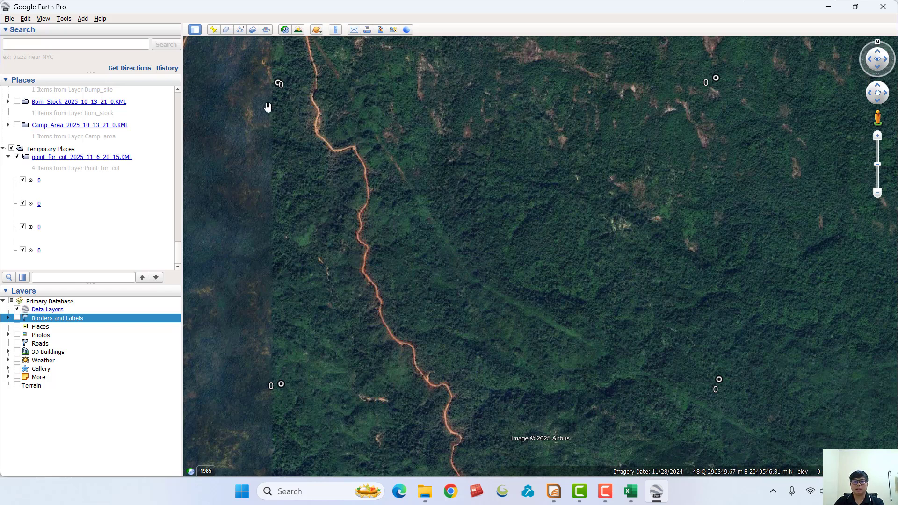
Hide the sidebar and frame all four cut points within the enlarged map view
{"action": "left_click", "coordinate": [195, 30]}
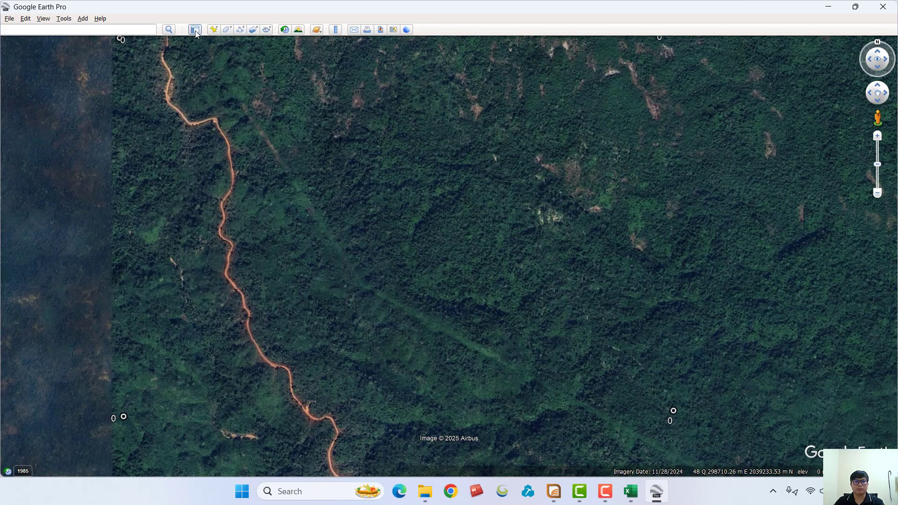
{"action": "left_click_drag", "start_coordinate": [553, 195], "coordinate": [574, 215]}
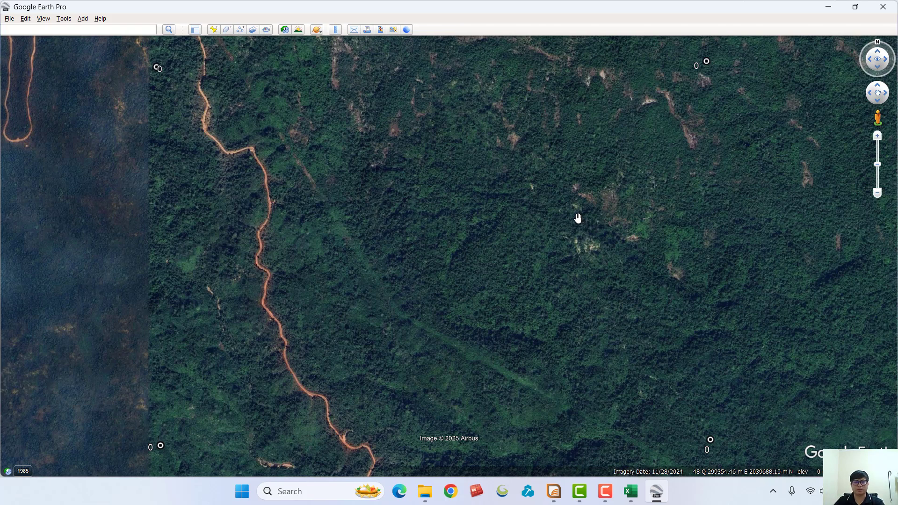
{"action": "scroll", "coordinate": [577, 219], "scroll_direction": "down", "scroll_amount": 1}
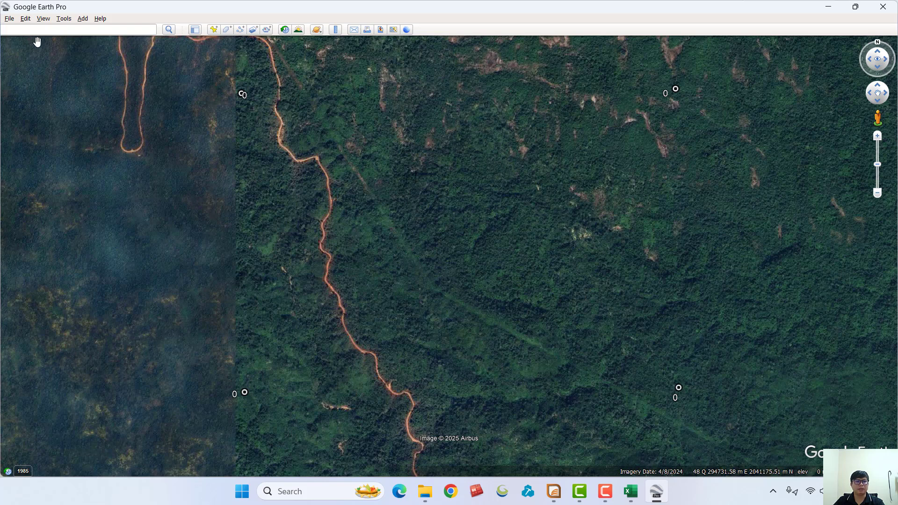
Start saving the view as an image and remove the compass, scale, legend, and title and description from the map
{"action": "left_click", "coordinate": [10, 18]}
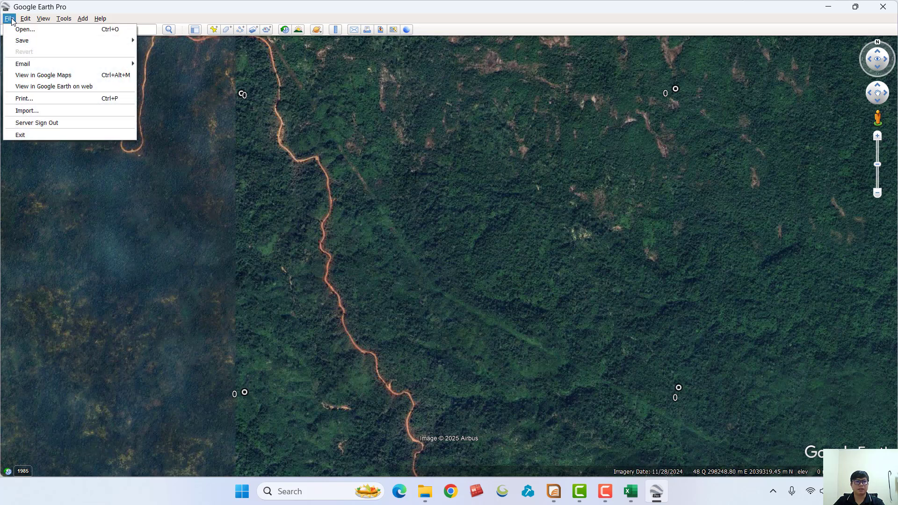
{"action": "mouse_move", "coordinate": [14, 42]}
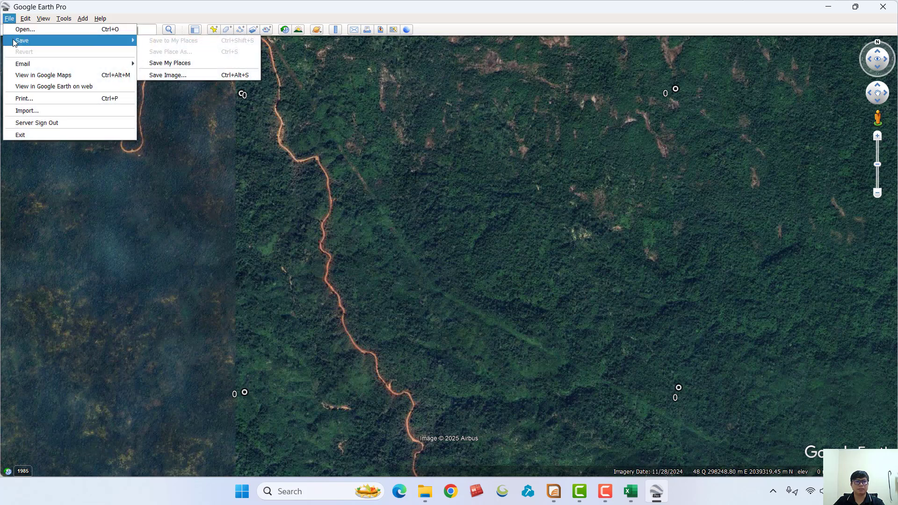
{"action": "left_click", "coordinate": [224, 75]}
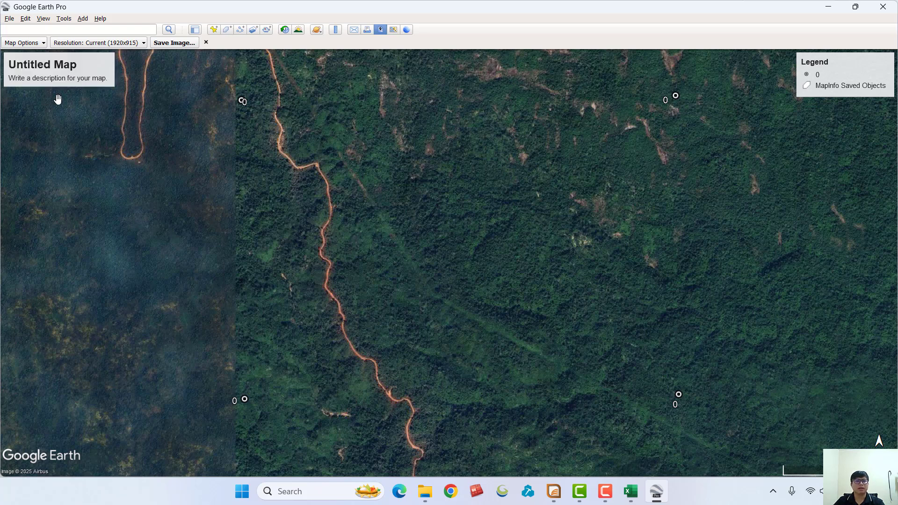
{"action": "left_click", "coordinate": [39, 43]}
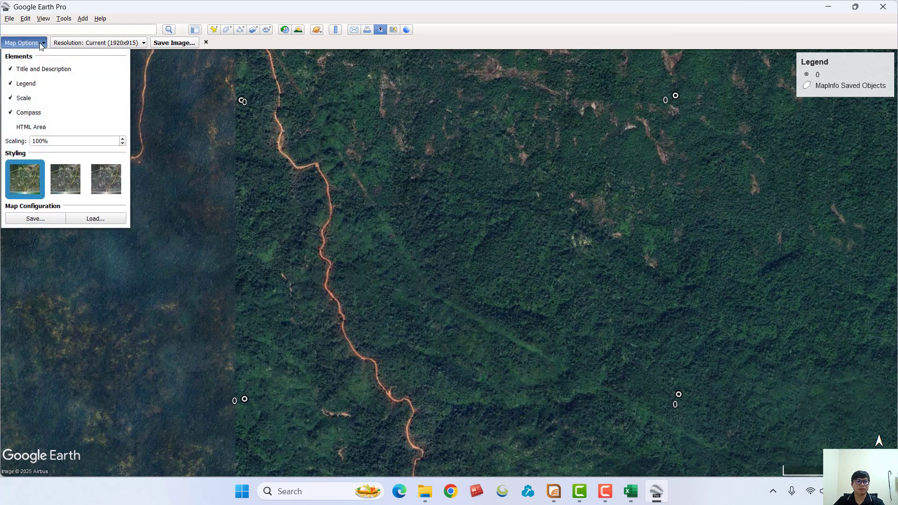
{"action": "left_click", "coordinate": [11, 114]}
{"action": "left_click", "coordinate": [10, 98]}
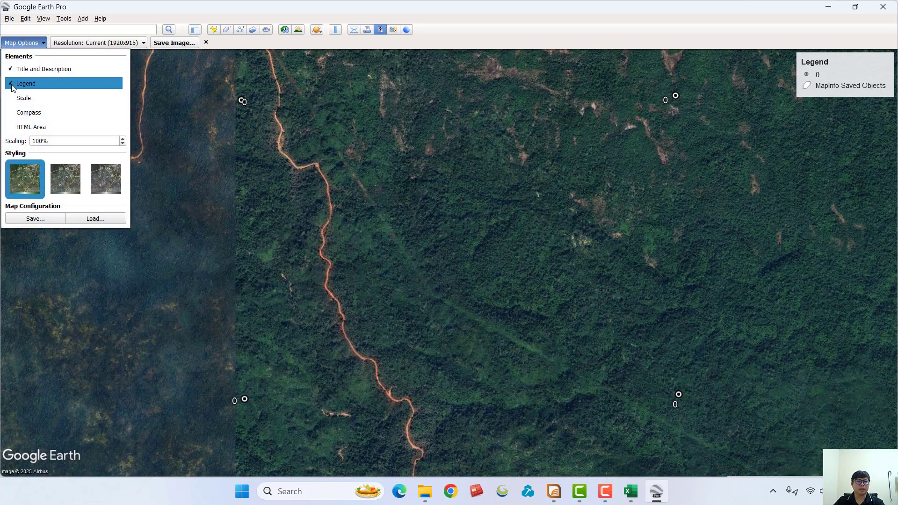
{"action": "left_click", "coordinate": [11, 84]}
{"action": "left_click", "coordinate": [9, 69]}
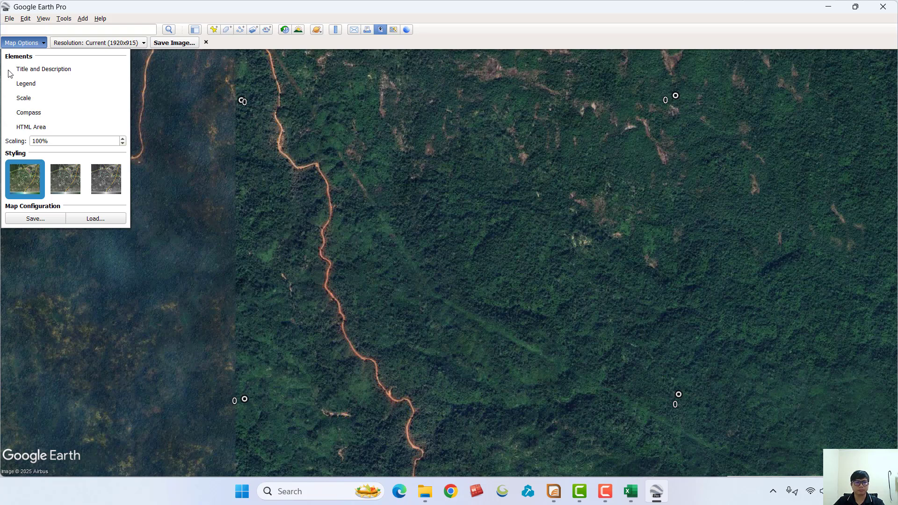
{"action": "left_click", "coordinate": [453, 34]}
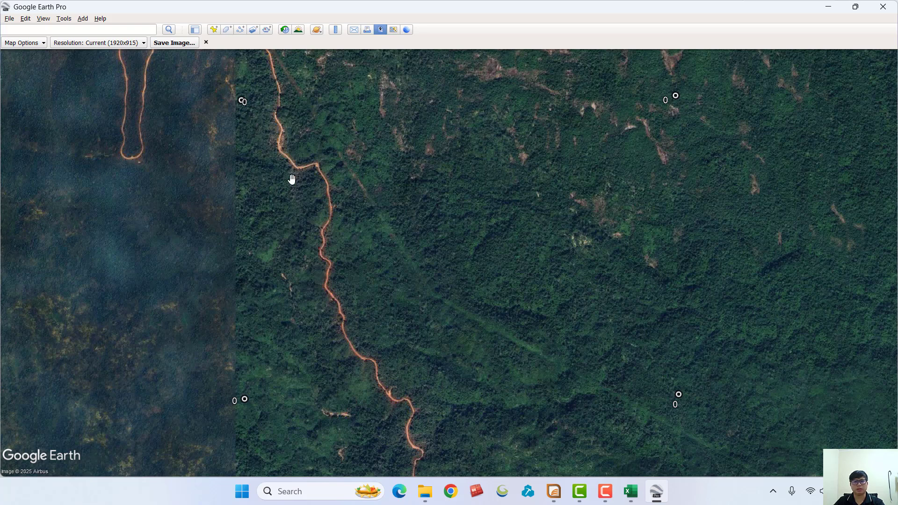
Reset the tilt and compass once more and set the image resolution to Maximum (8192x3904)
{"action": "left_click", "coordinate": [43, 18]}
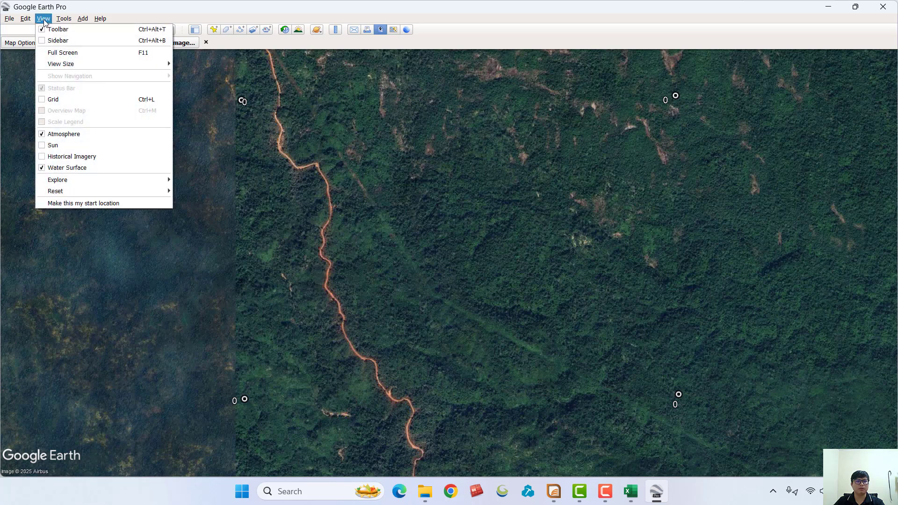
{"action": "mouse_move", "coordinate": [86, 189]}
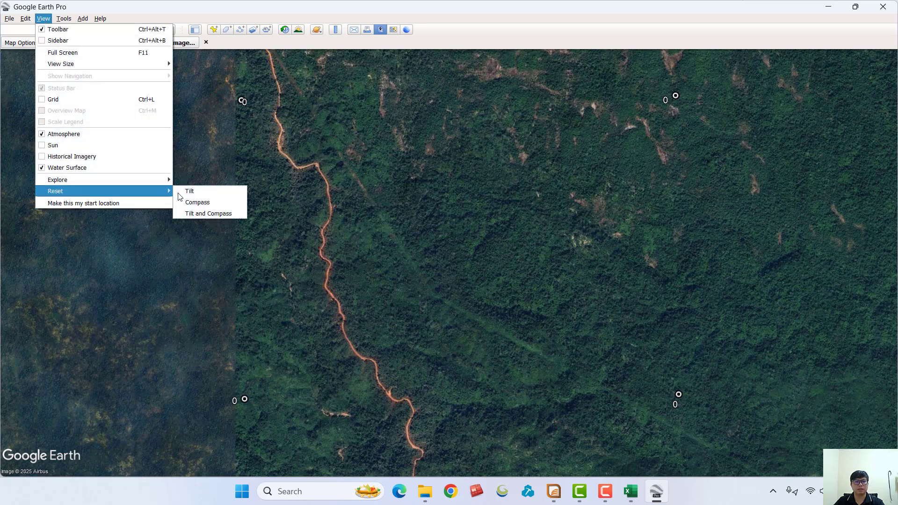
{"action": "left_click", "coordinate": [204, 211]}
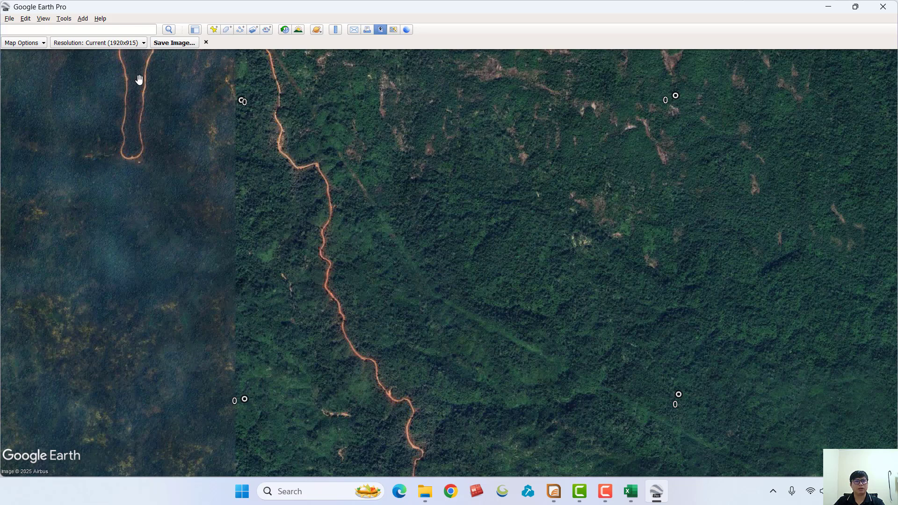
{"action": "left_click", "coordinate": [127, 42]}
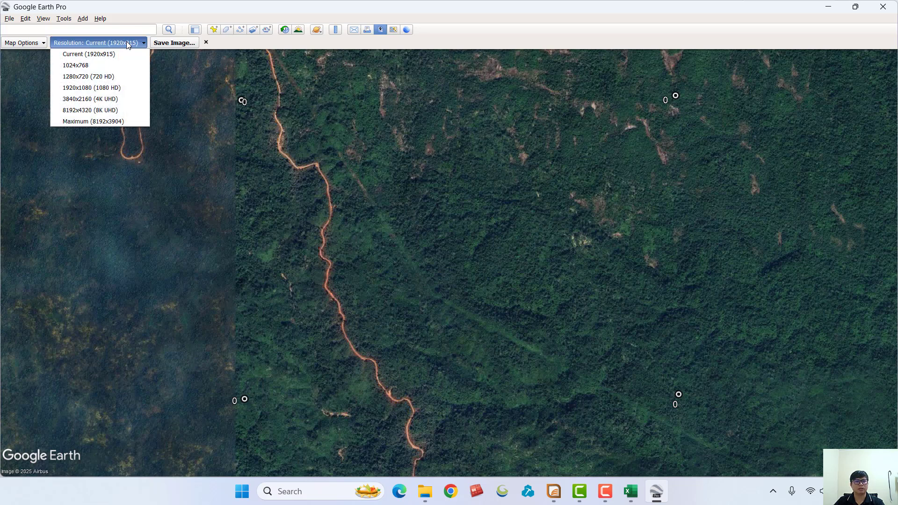
{"action": "left_click", "coordinate": [121, 122]}
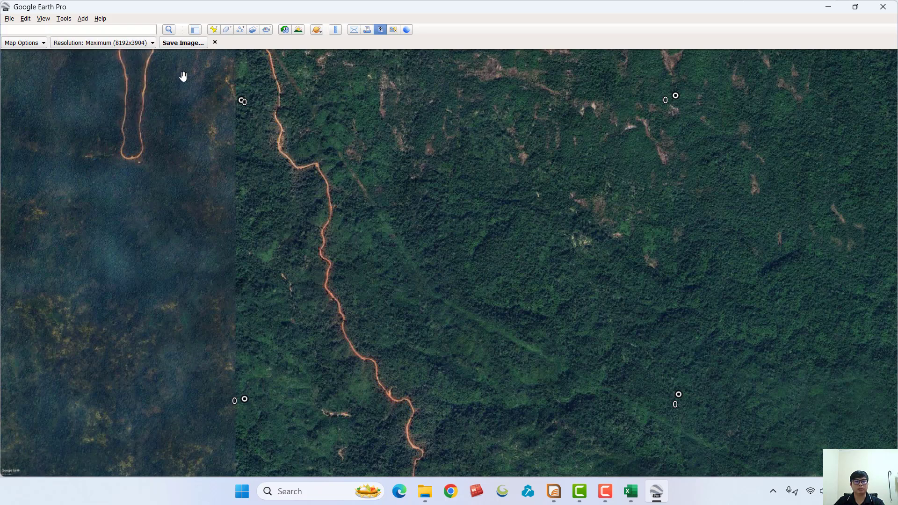
Save the map as a JPEG named Image in the MapInfo2013_Train and Video folder under Documents
{"action": "left_click", "coordinate": [175, 43]}
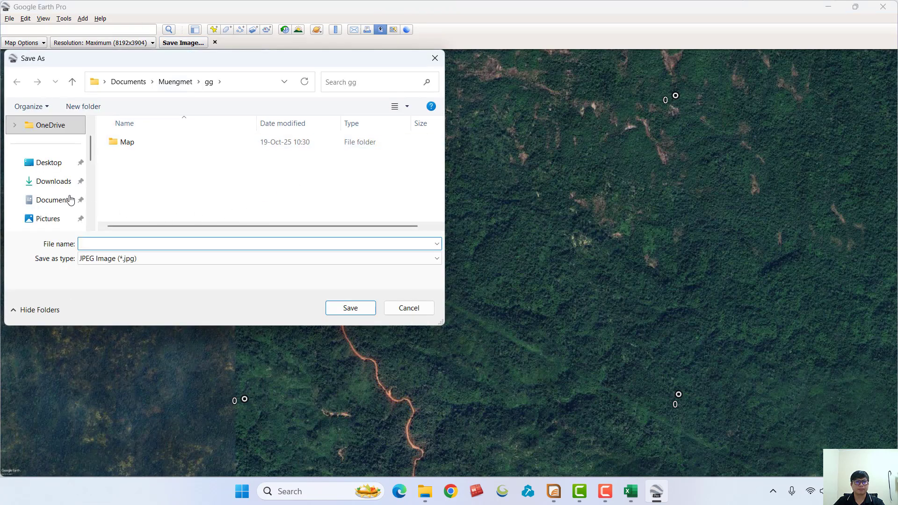
{"action": "scroll", "coordinate": [53, 177], "scroll_direction": "down", "scroll_amount": 1}
{"action": "left_click", "coordinate": [53, 144]}
{"action": "scroll", "coordinate": [181, 149], "scroll_direction": "down", "scroll_amount": 10}
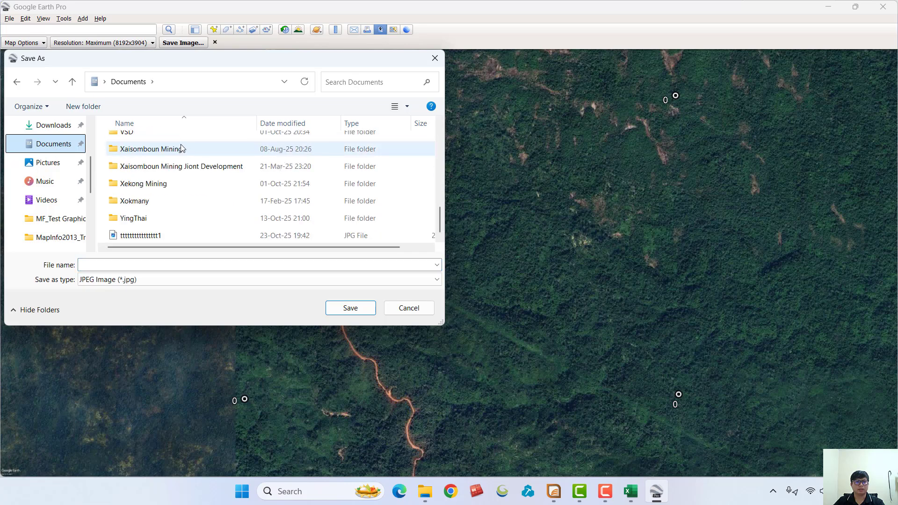
{"action": "scroll", "coordinate": [174, 190], "scroll_direction": "up", "scroll_amount": 1}
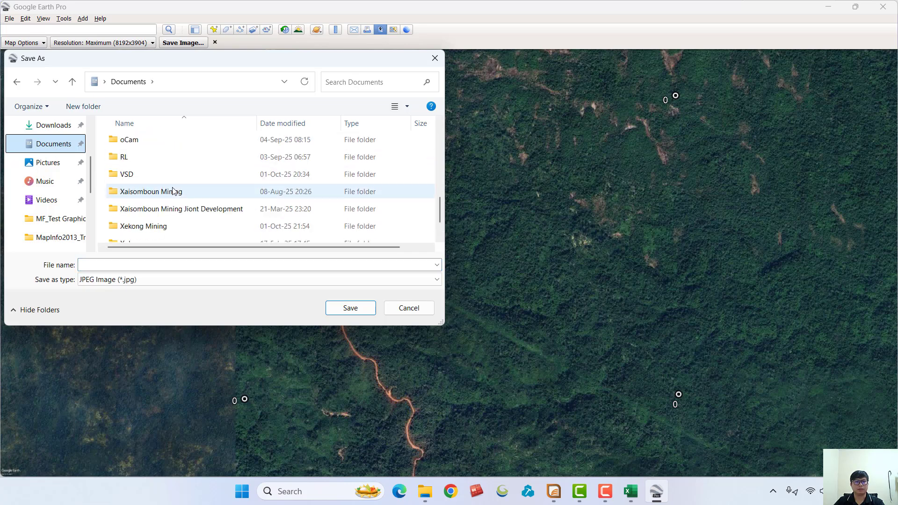
{"action": "scroll", "coordinate": [172, 190], "scroll_direction": "up", "scroll_amount": 2}
{"action": "left_click", "coordinate": [172, 191]}
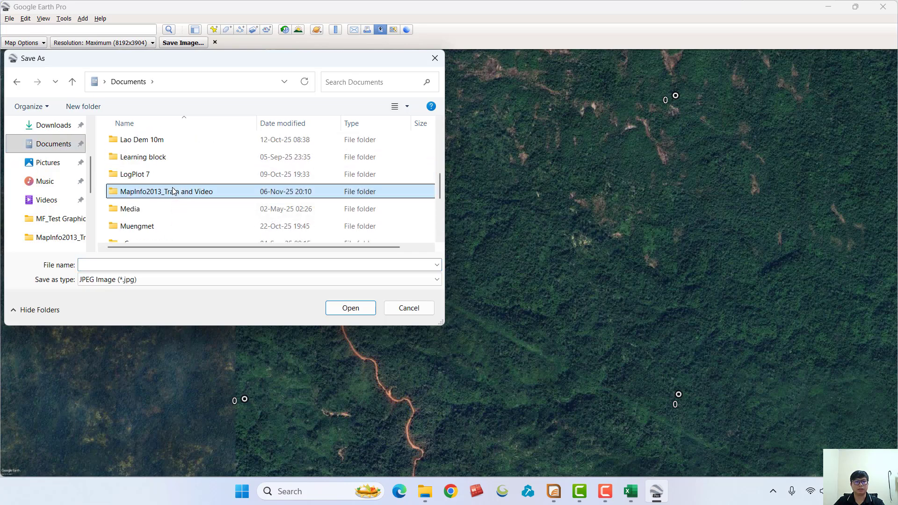
{"action": "double_click", "coordinate": [173, 191]}
{"action": "left_click", "coordinate": [142, 263]}
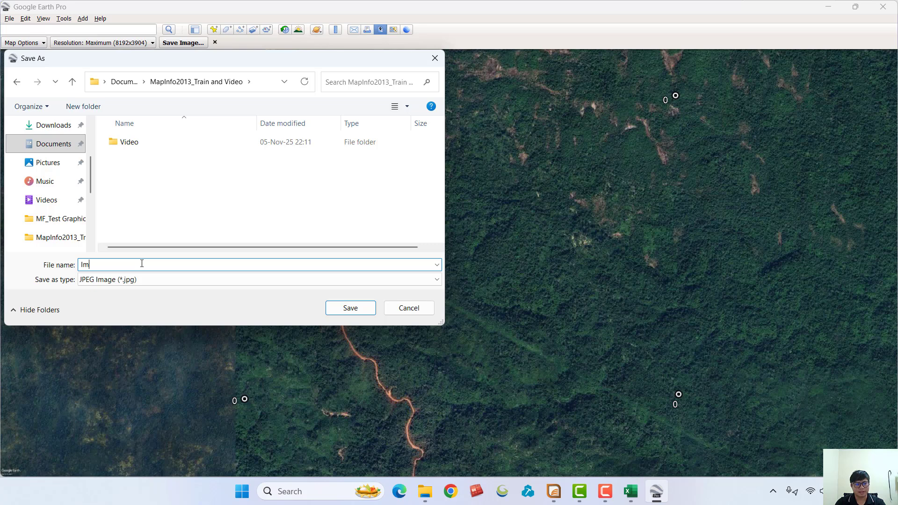
{"action": "type", "text": "age"}
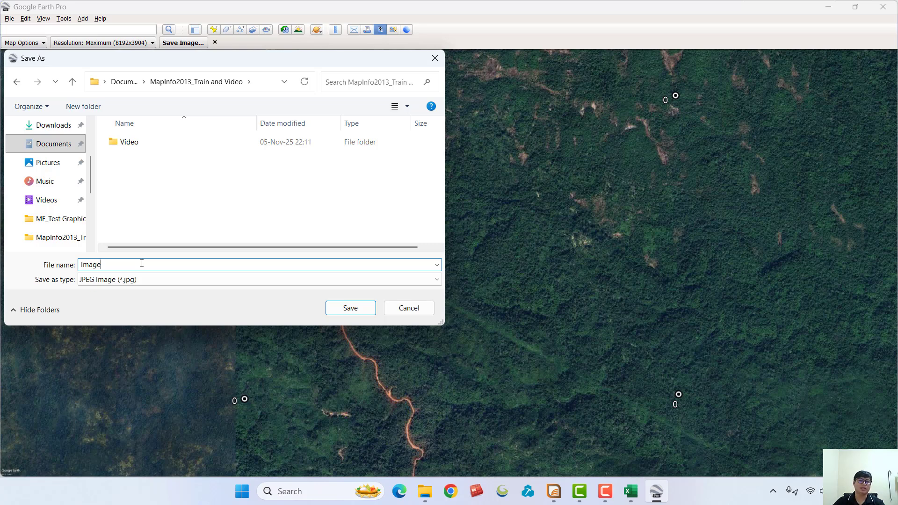
{"action": "left_click", "coordinate": [345, 308]}
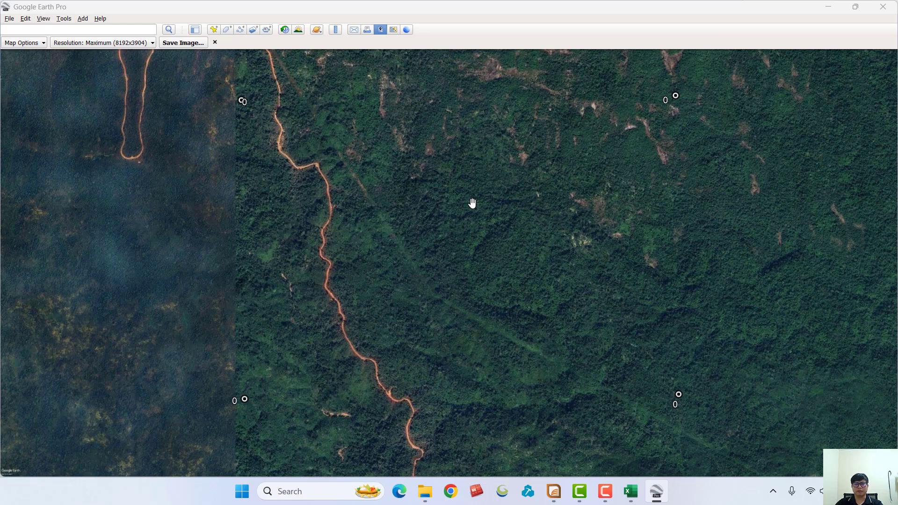
Switch to File Explorer and look for the saved Image file in the MapInfo2013_Train and Video folder
{"action": "left_click", "coordinate": [425, 491]}
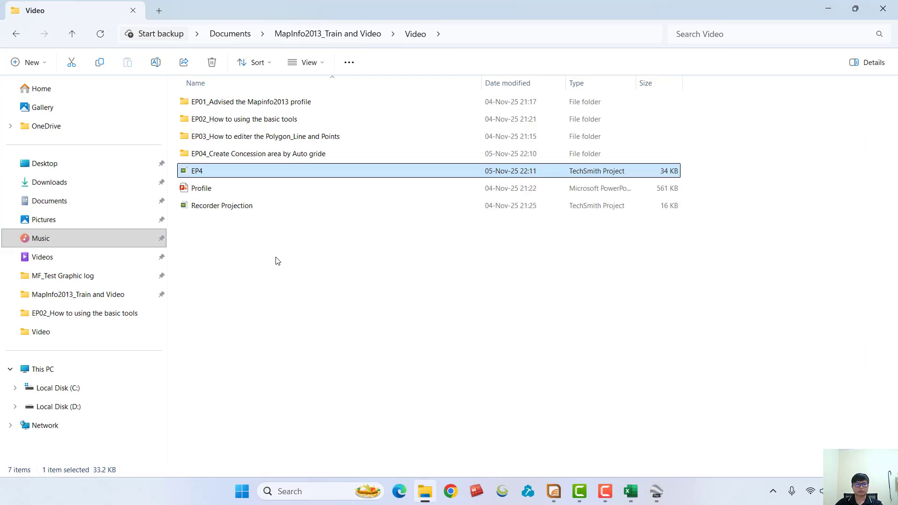
{"action": "left_click", "coordinate": [328, 33]}
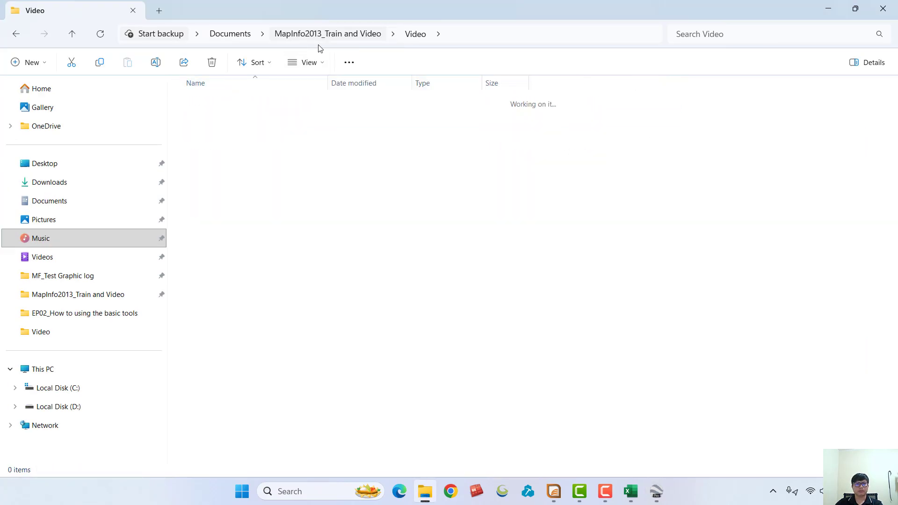
{"action": "scroll", "coordinate": [283, 275], "scroll_direction": "down", "scroll_amount": 5}
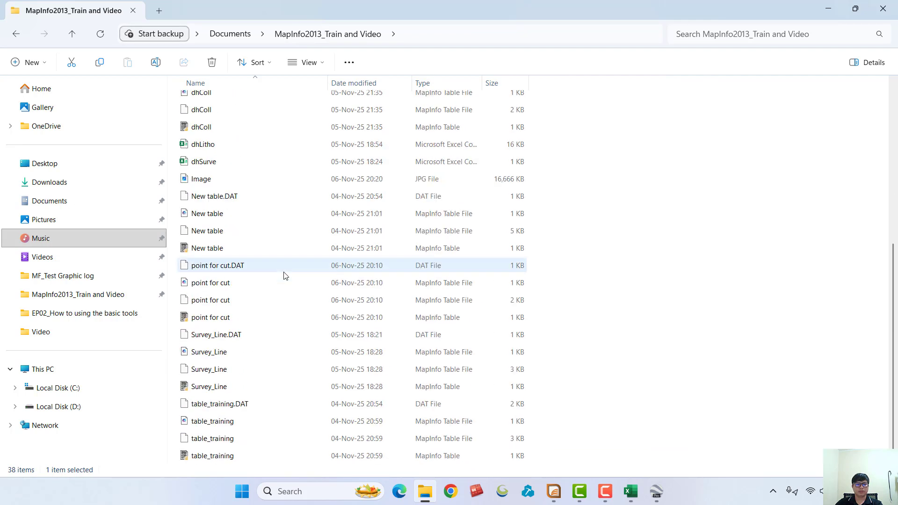
Open the saved Image JPG from the MapInfo2013_Train and Video folder and maximize the photo viewer
{"action": "left_click", "coordinate": [207, 180]}
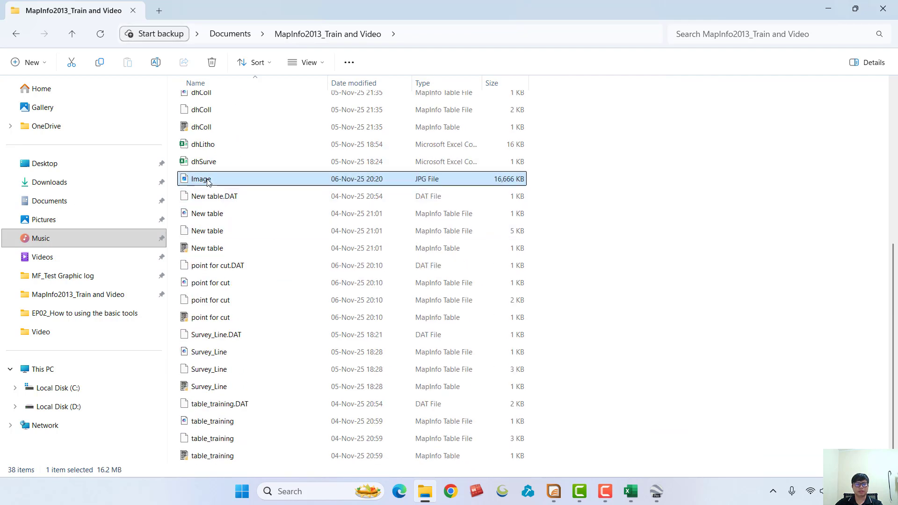
{"action": "double_click", "coordinate": [207, 180]}
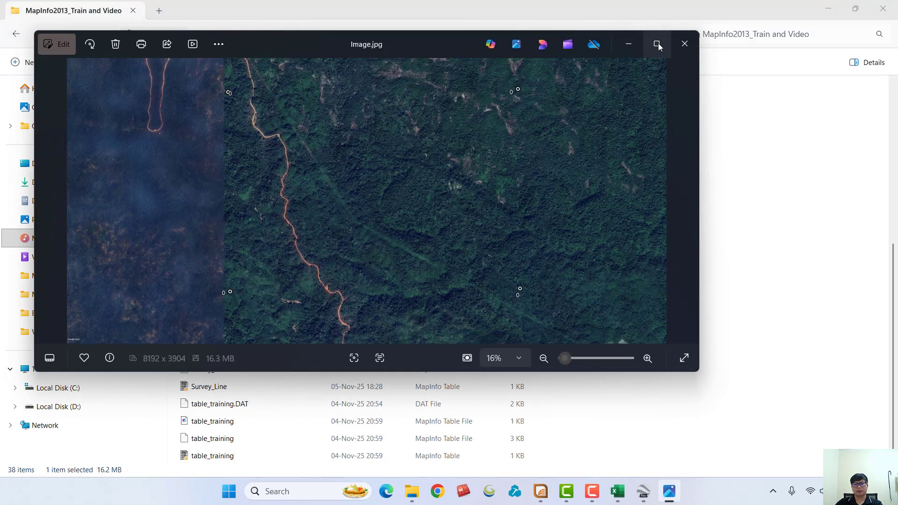
{"action": "left_click", "coordinate": [655, 43]}
Examine the exported satellite image's detail and its four cut point markers at close-up and full-extent magnifications
{"action": "scroll", "coordinate": [395, 137], "scroll_direction": "up", "scroll_amount": 10}
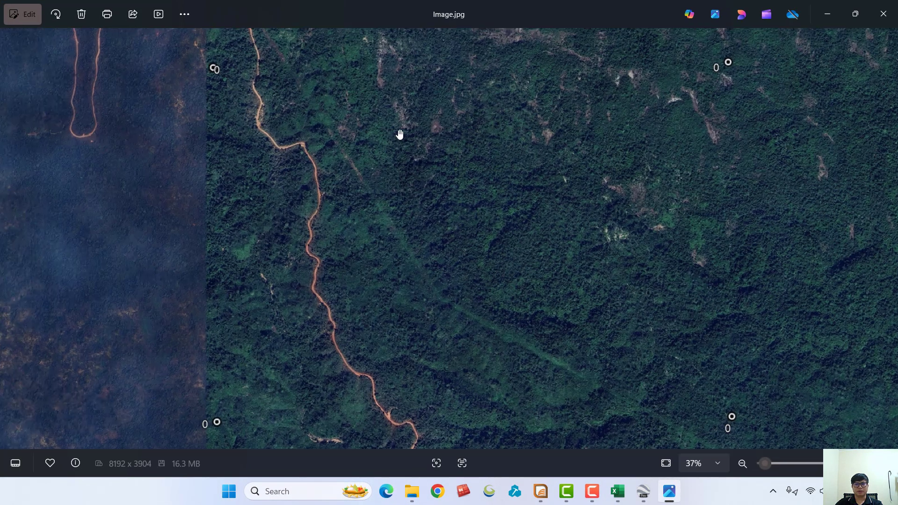
{"action": "scroll", "coordinate": [392, 137], "scroll_direction": "up", "scroll_amount": 5}
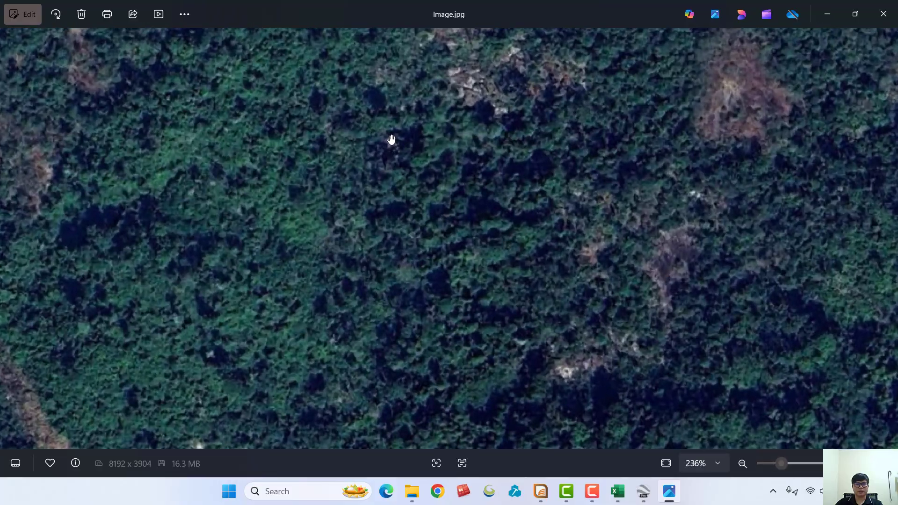
{"action": "scroll", "coordinate": [391, 140], "scroll_direction": "down", "scroll_amount": 5}
{"action": "scroll", "coordinate": [341, 144], "scroll_direction": "up", "scroll_amount": 5}
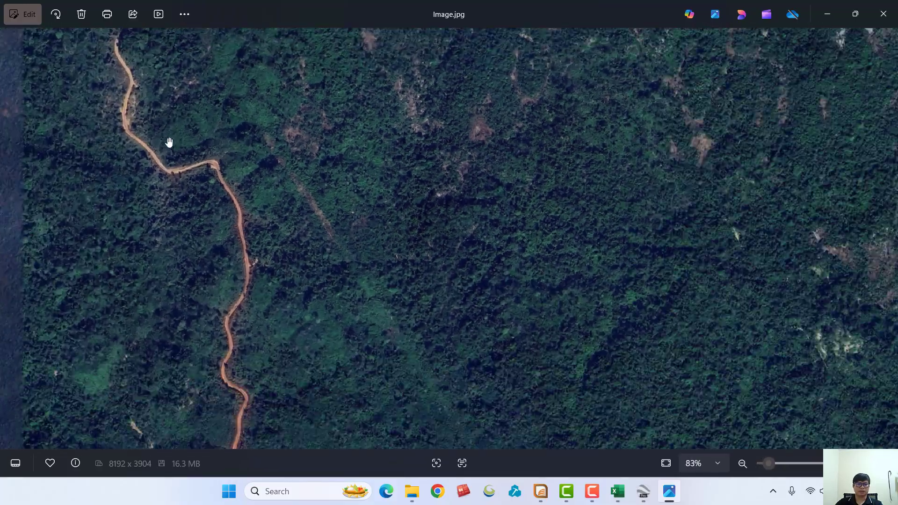
{"action": "scroll", "coordinate": [299, 184], "scroll_direction": "down", "scroll_amount": 8}
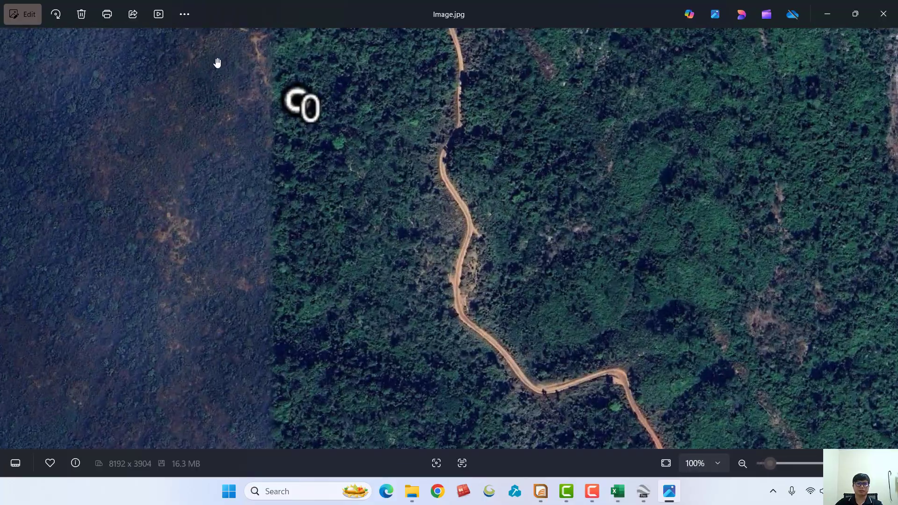
{"action": "scroll", "coordinate": [205, 68], "scroll_direction": "down", "scroll_amount": 3}
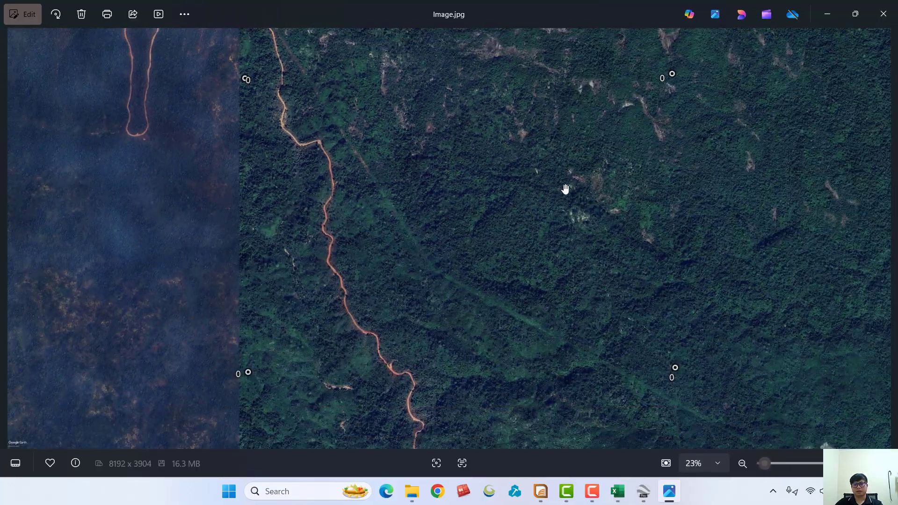
{"action": "scroll", "coordinate": [229, 362], "scroll_direction": "up", "scroll_amount": 4}
{"action": "scroll", "coordinate": [227, 354], "scroll_direction": "down", "scroll_amount": 4}
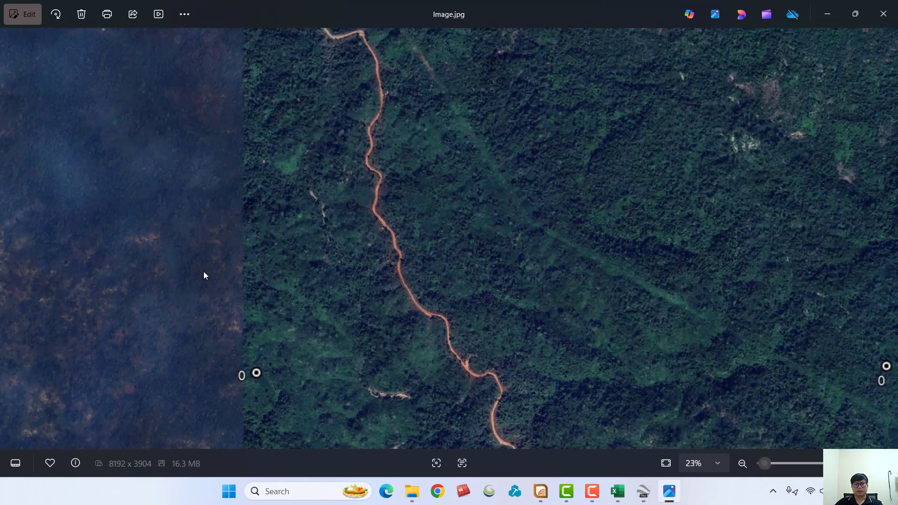
Restore the photo viewer to a smaller window, switch to MapInfo, and place the narrowed image window over the point_for_cut map for comparison
{"action": "left_click", "coordinate": [854, 14]}
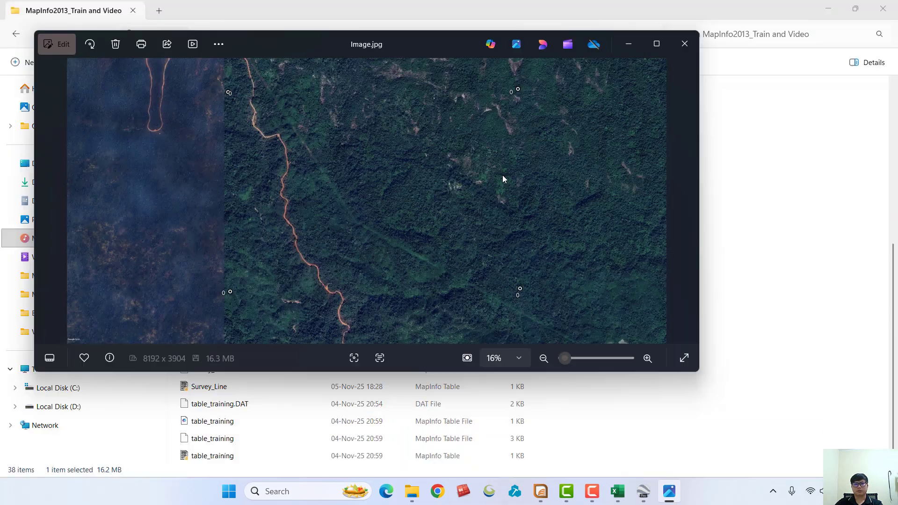
{"action": "left_click", "coordinate": [541, 491]}
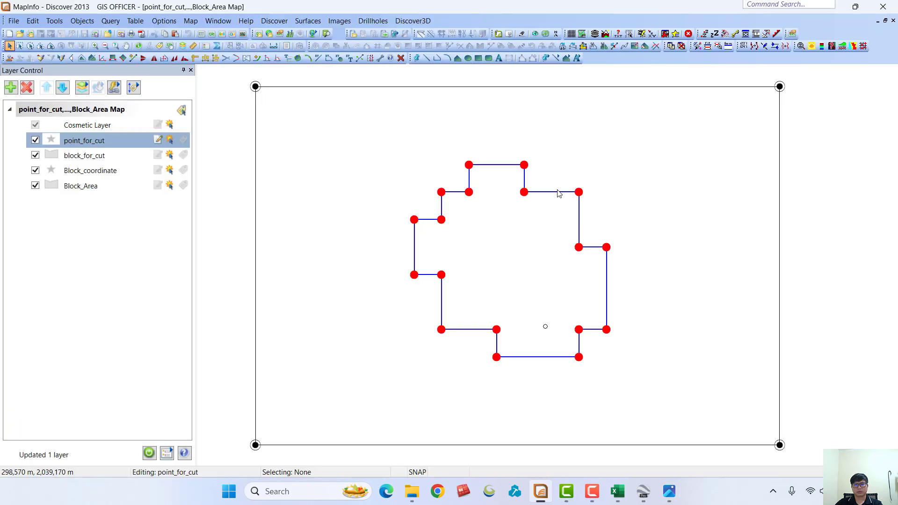
{"action": "left_click", "coordinate": [668, 444]}
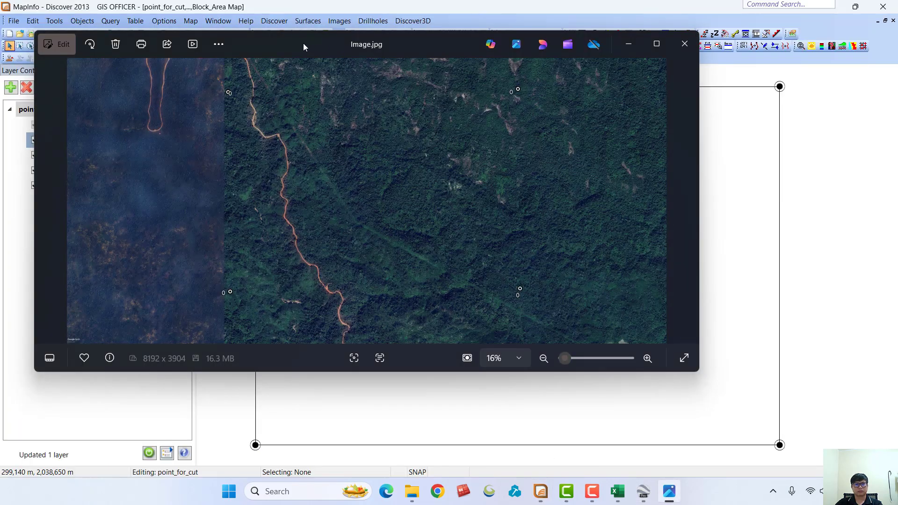
{"action": "left_click_drag", "start_coordinate": [32, 102], "coordinate": [213, 102]}
{"action": "left_click_drag", "start_coordinate": [422, 41], "coordinate": [562, 79]}
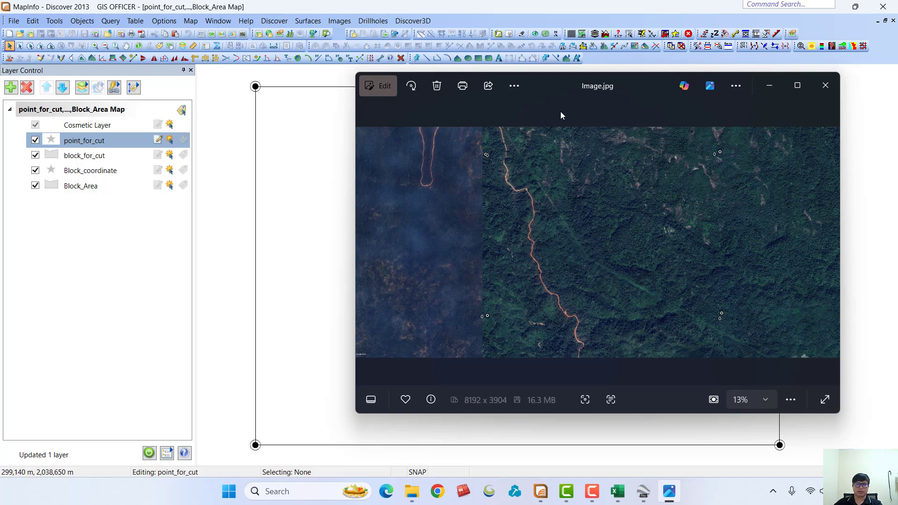
{"action": "left_click", "coordinate": [592, 491]}
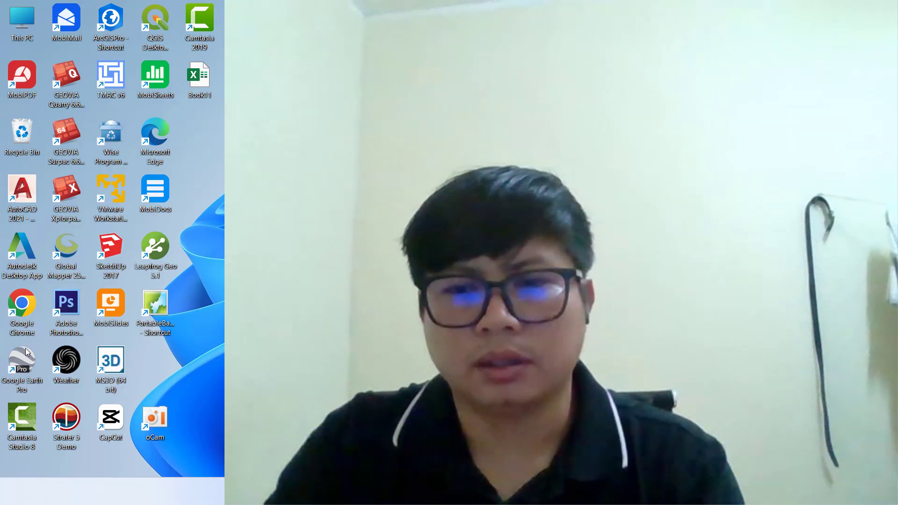